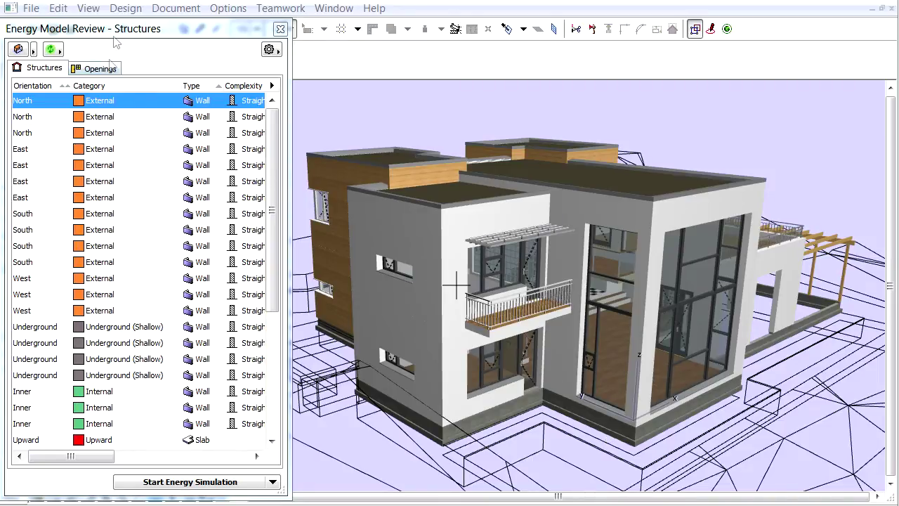
Step: Open Environment Settings from the Energy Model Review gear menu
left_click(127, 10)
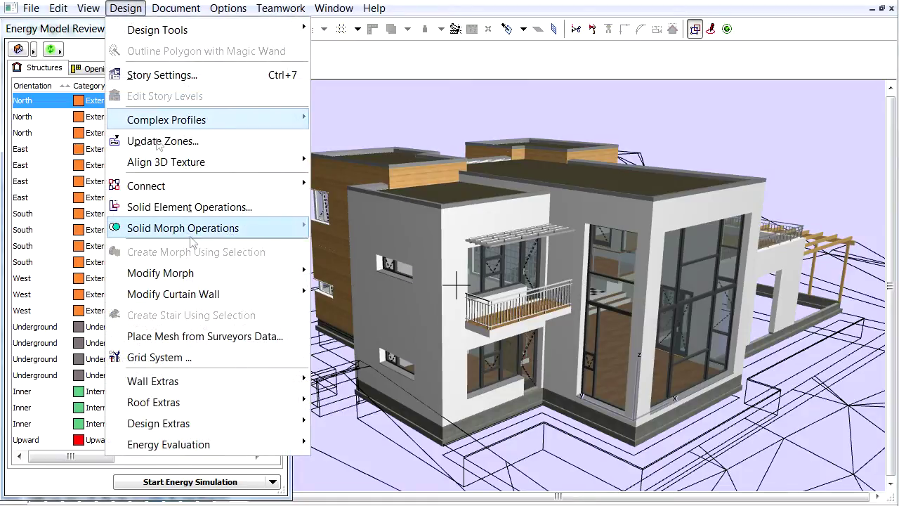
mouse_move(273, 445)
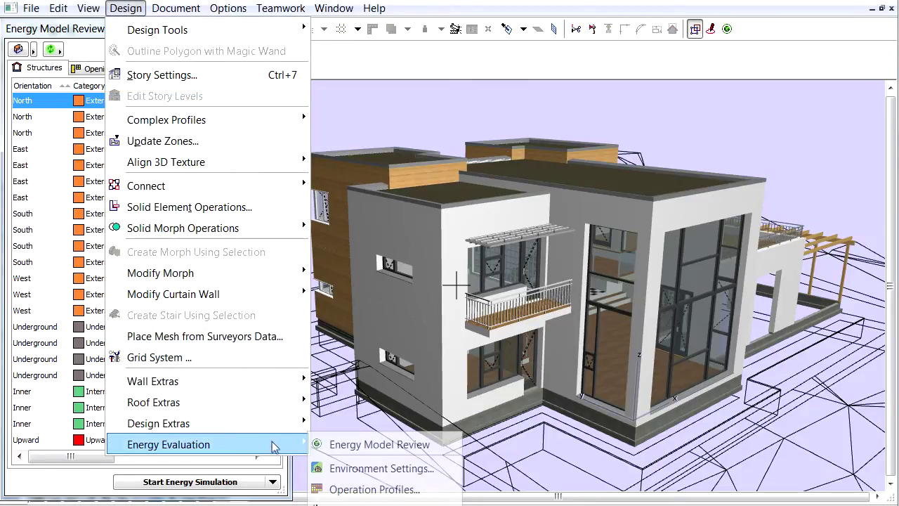
left_click(401, 468)
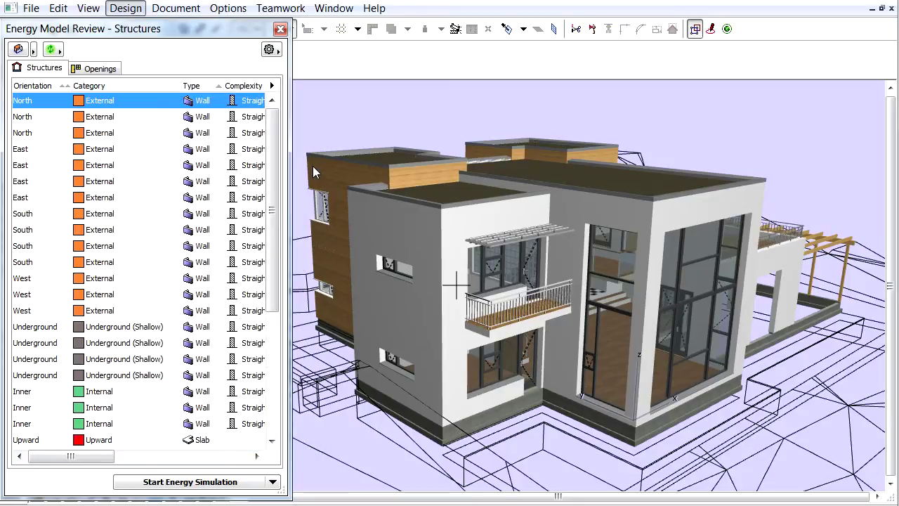
left_click(270, 49)
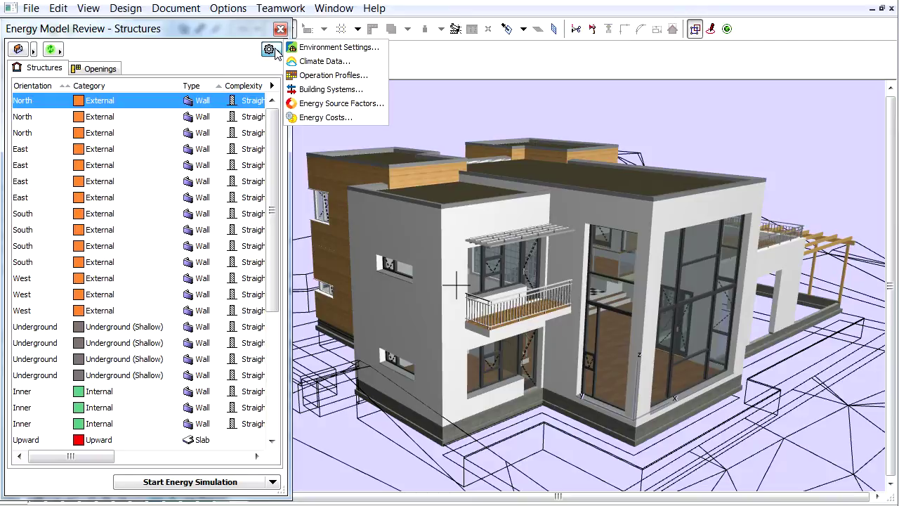
left_click(386, 51)
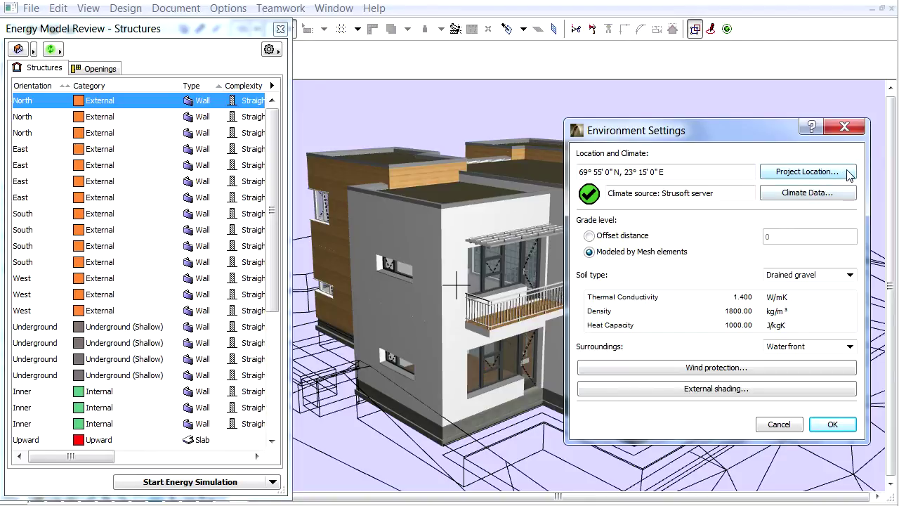
Step: Open Project Location, view the project name without changes, and confirm the Oslo, Norway site address
left_click(808, 172)
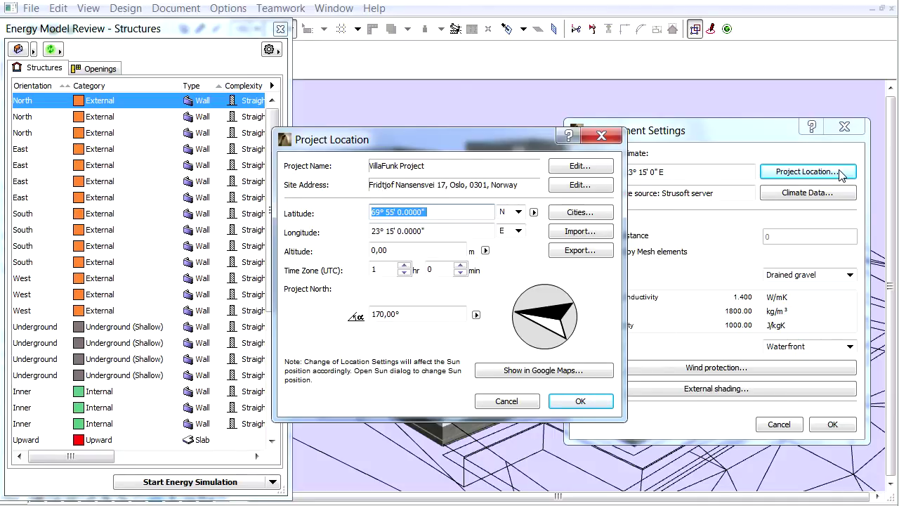
left_click(608, 169)
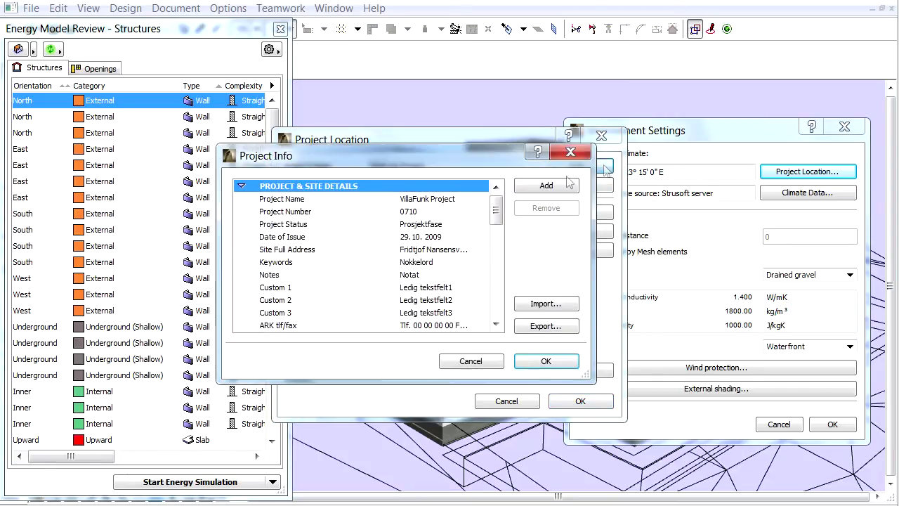
left_click_drag(497, 209, 493, 330)
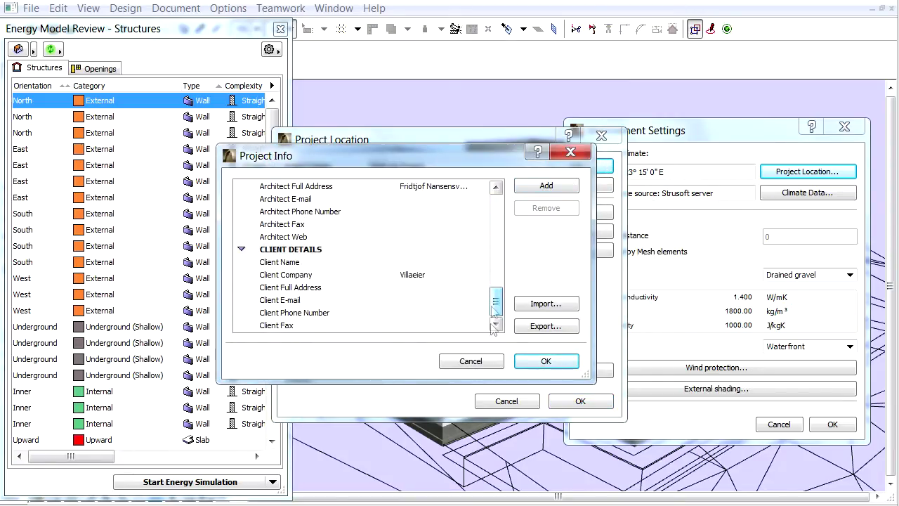
left_click(489, 362)
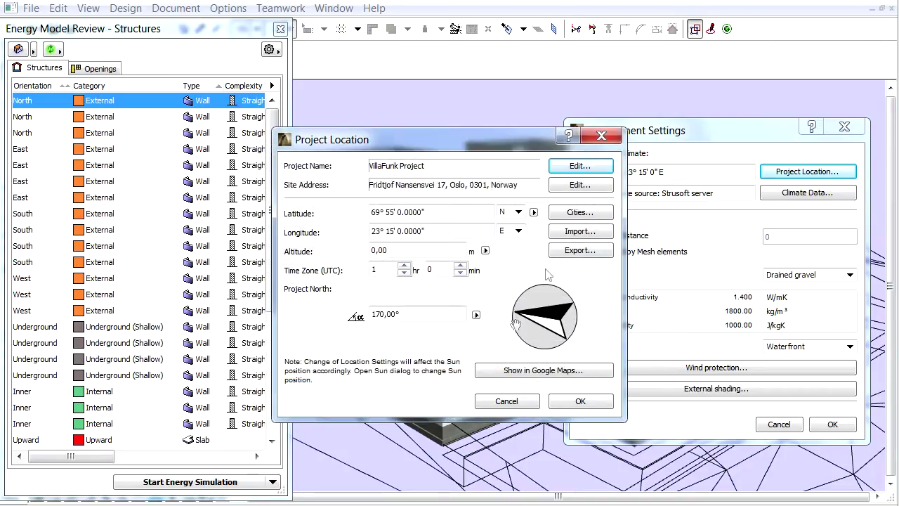
left_click(580, 184)
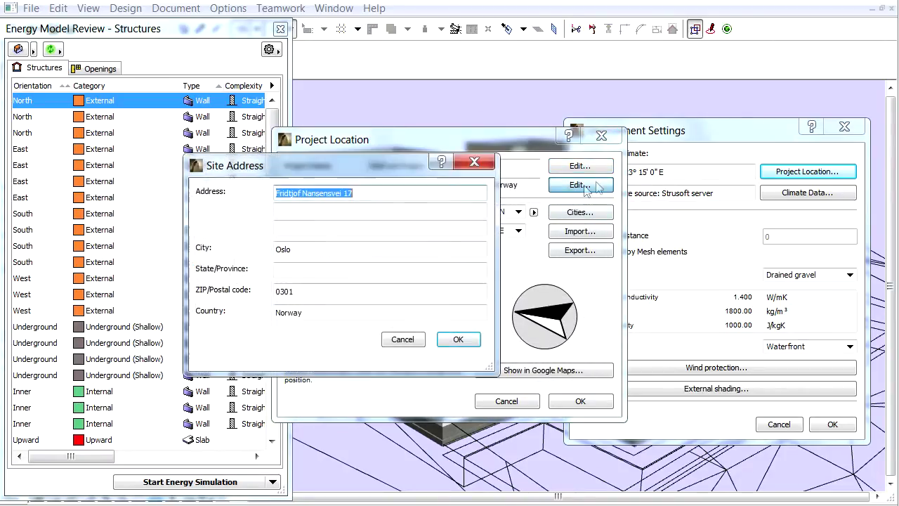
left_click(469, 344)
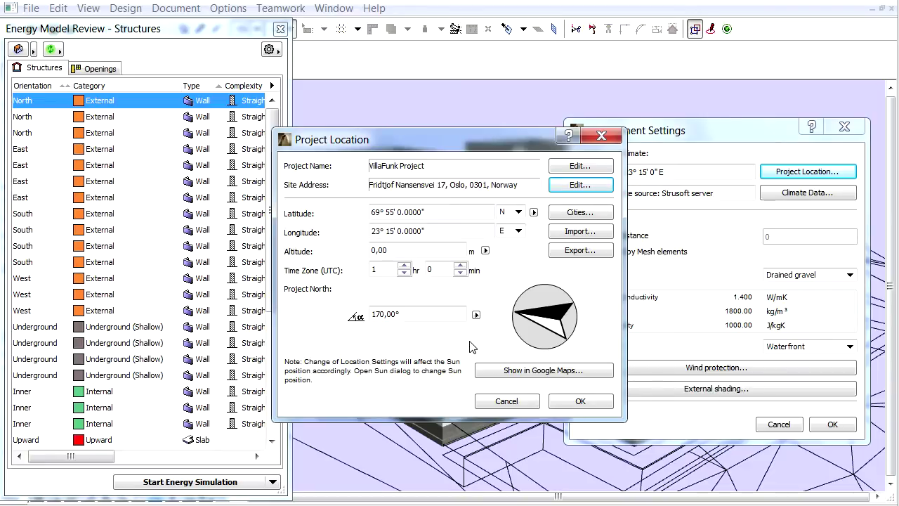
Step: Pick Oslo from the predefined cities list to apply latitude 59° 56' N, longitude 10° 45' E
left_click(604, 216)
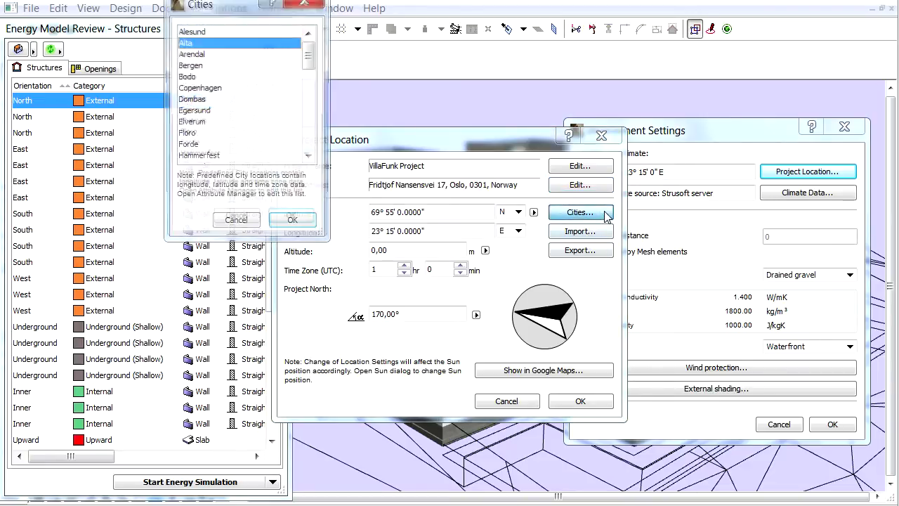
left_click_drag(233, 9, 255, 40)
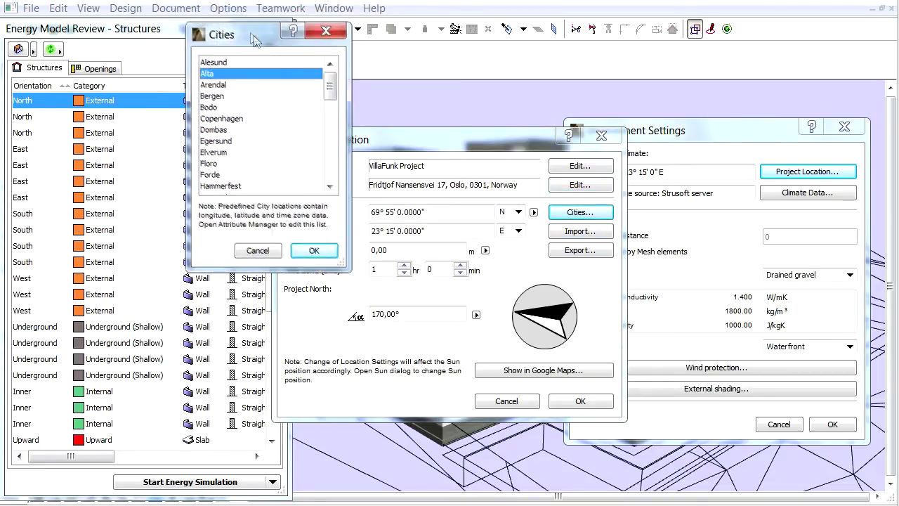
left_click_drag(329, 84, 342, 141)
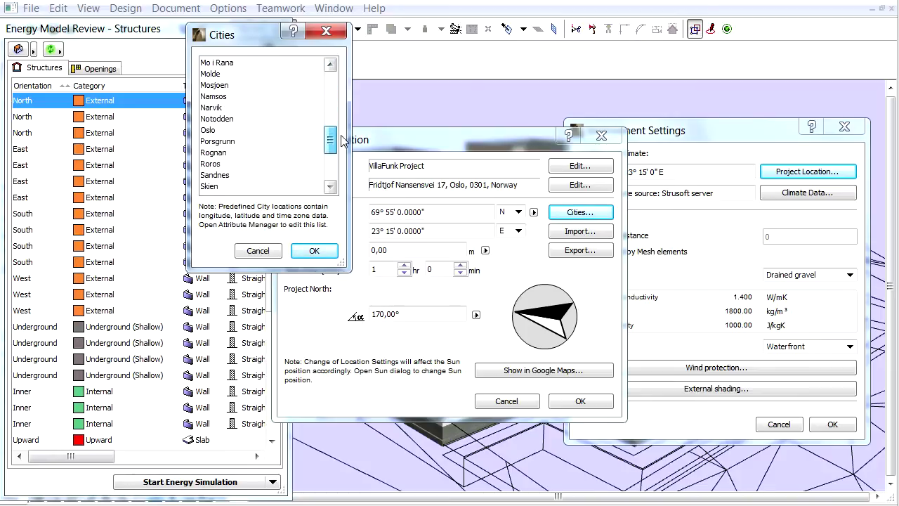
left_click(285, 131)
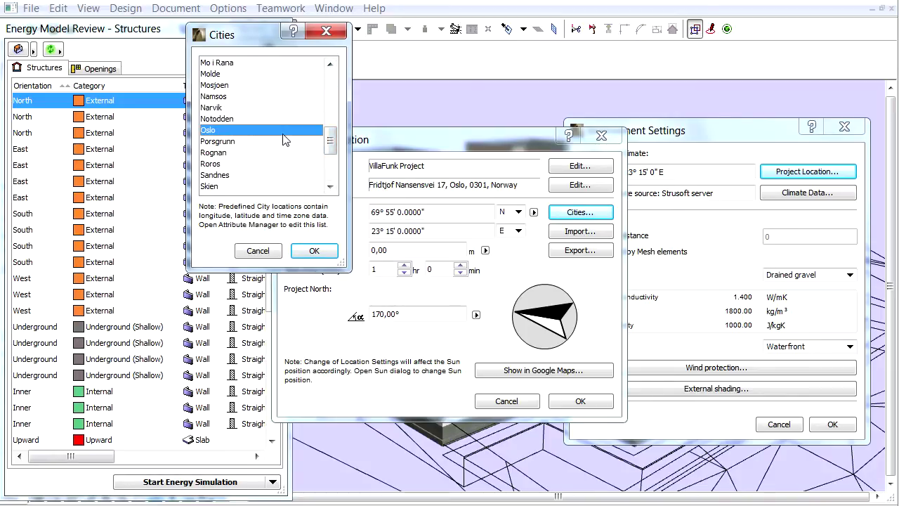
left_click(315, 250)
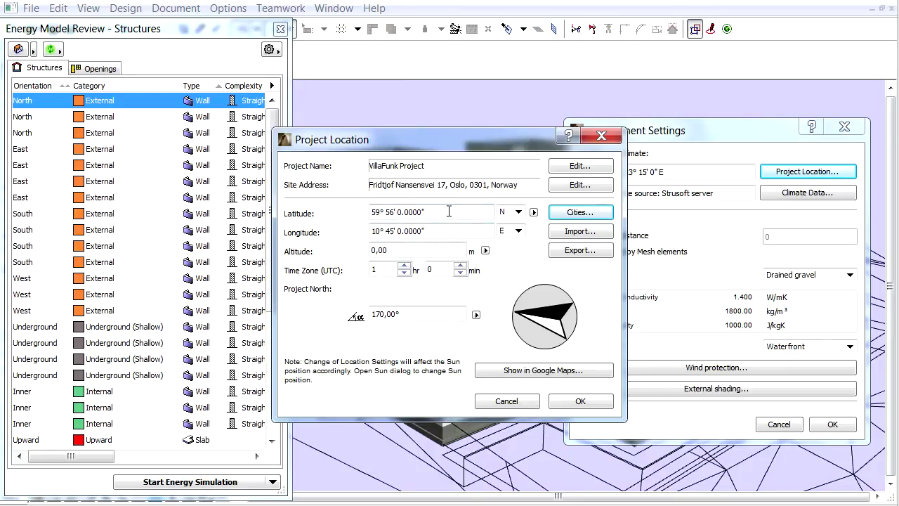
Step: Retype the ends of the latitude and longitude values
left_click_drag(449, 211, 391, 212)
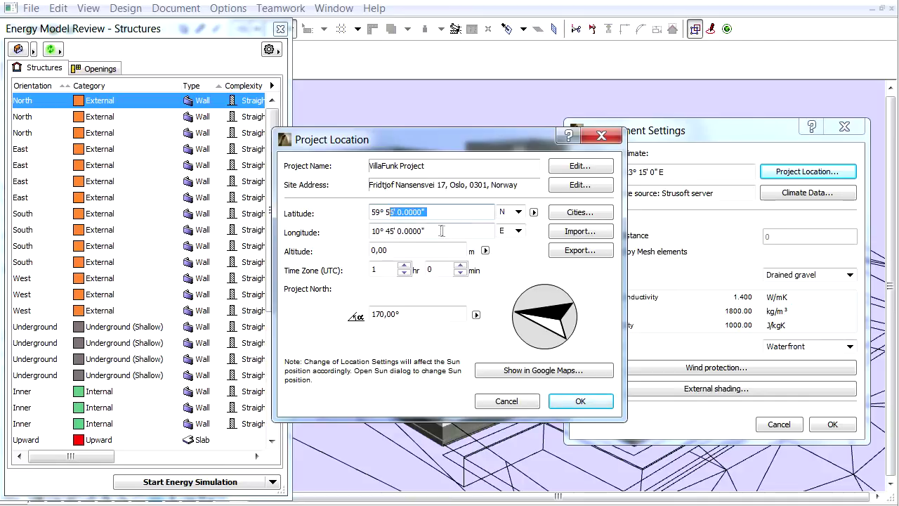
type("6")
left_click_drag(441, 231, 380, 234)
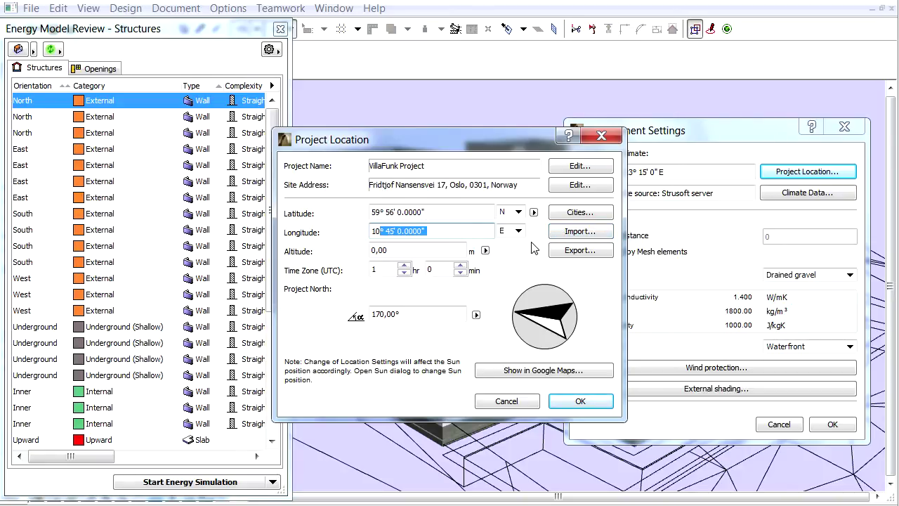
Step: Set Project North to 170° and confirm the Oslo project location
left_click_drag(527, 317, 483, 320)
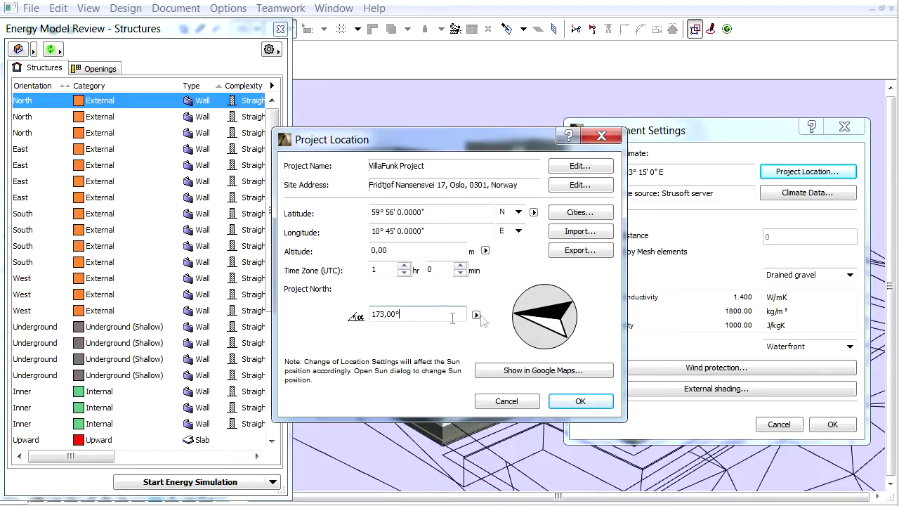
left_click_drag(429, 314, 364, 316)
type("170")
key("Tab")
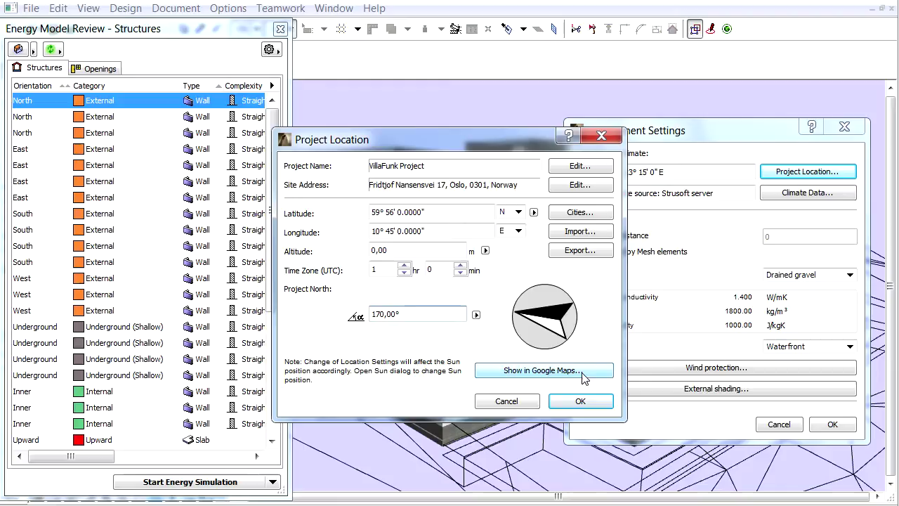
left_click(606, 402)
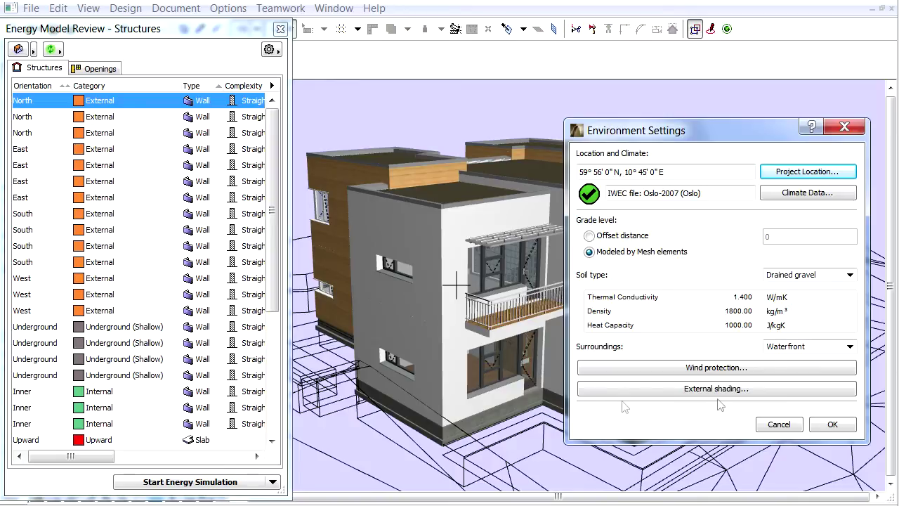
Step: Download climate data from the Strusoft server, set Climate Type to Marine (C), keeping °C
left_click(849, 195)
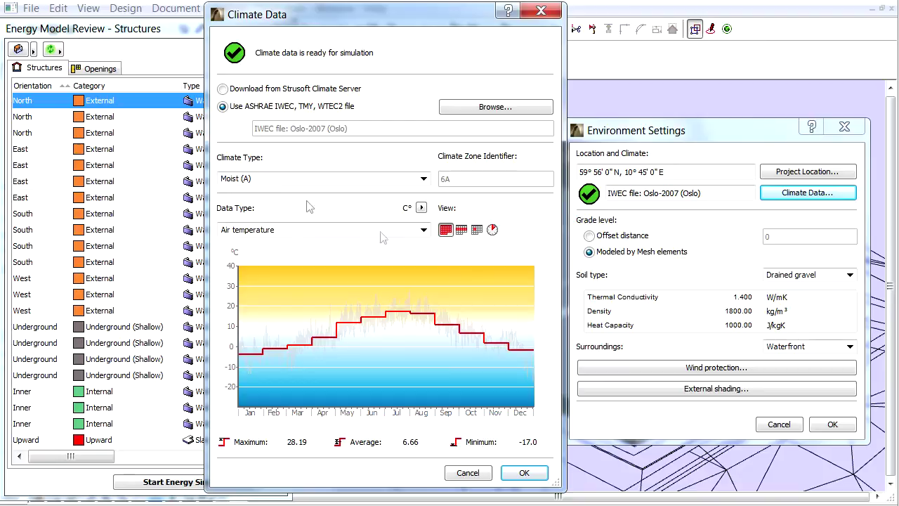
left_click(246, 91)
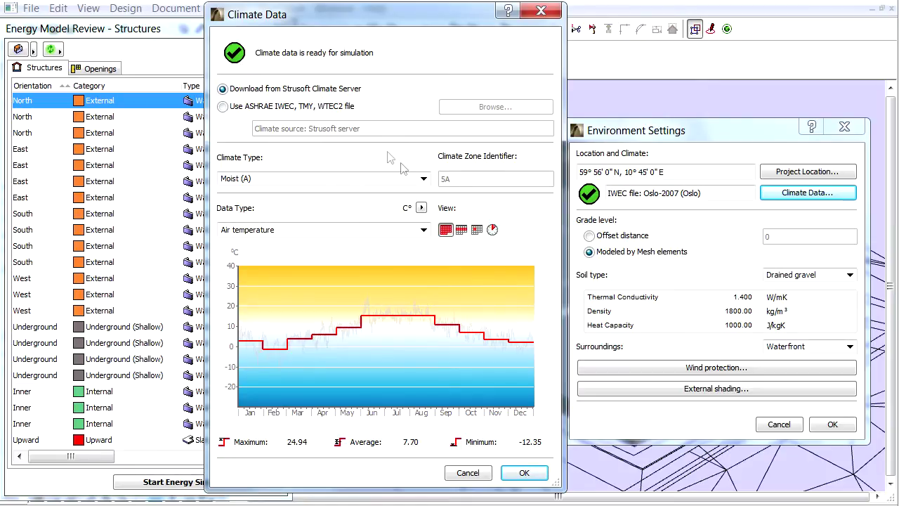
left_click(423, 179)
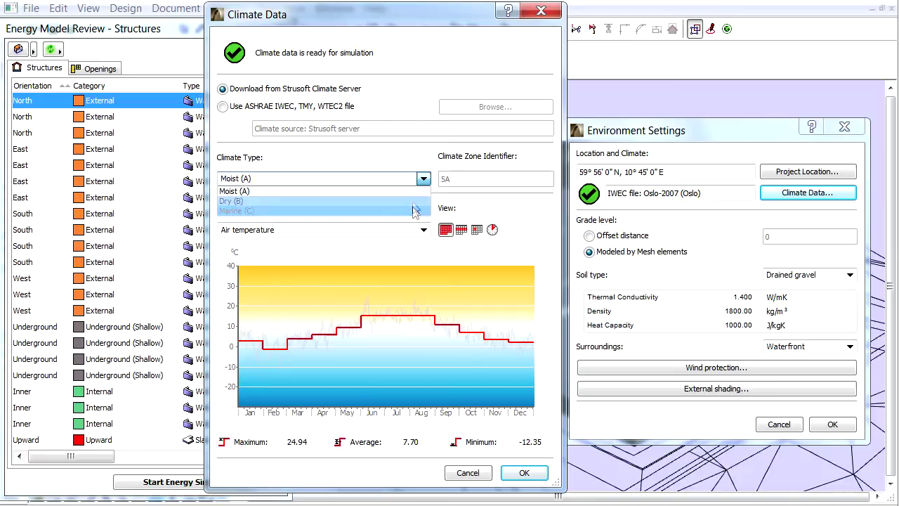
left_click(415, 211)
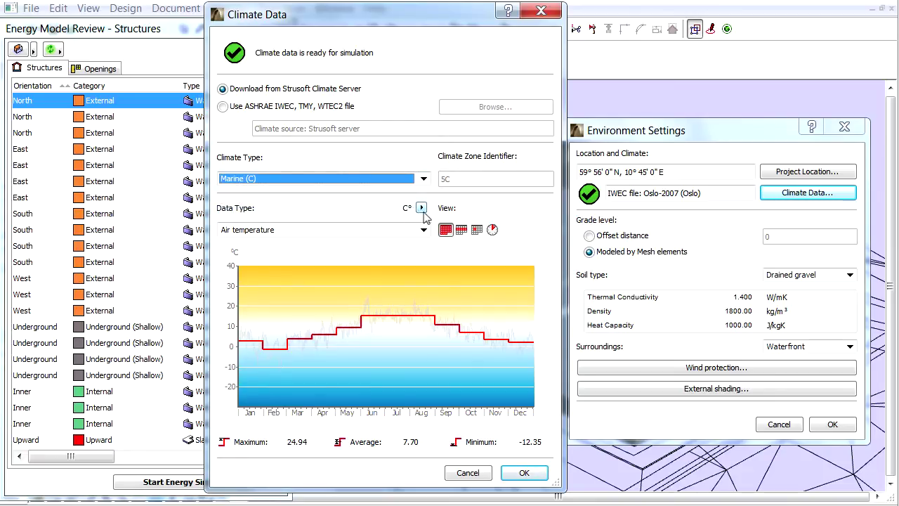
left_click(421, 208)
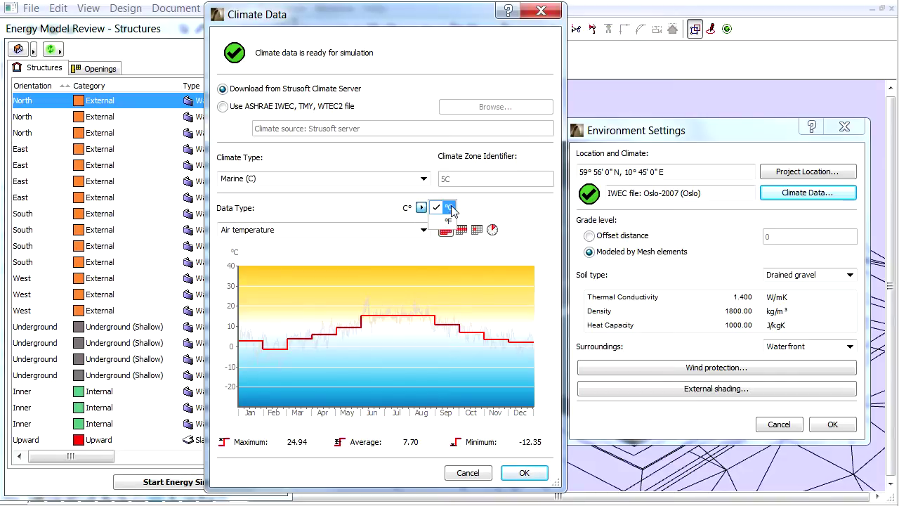
left_click(449, 207)
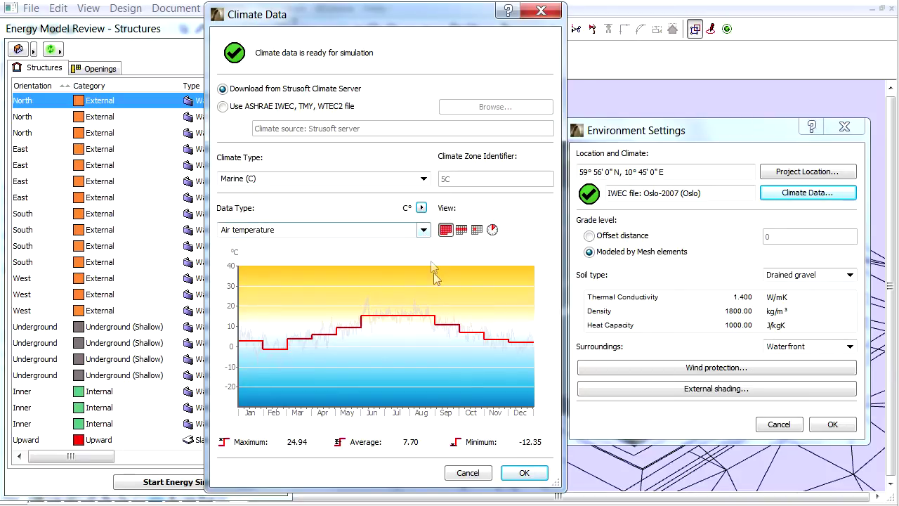
Step: Chart Relative humidity, then Solar radiation, then Wind speed (max 11.38, average 3.29 m/s)
left_click(424, 231)
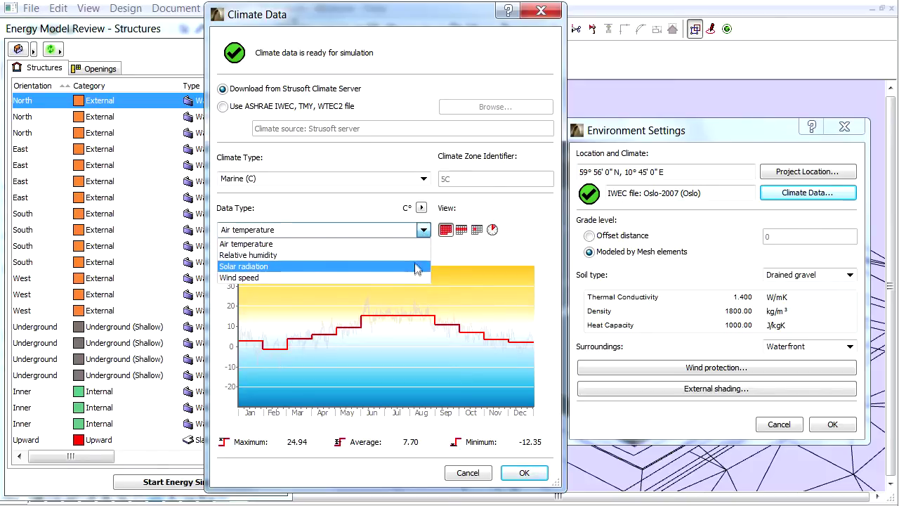
left_click(417, 255)
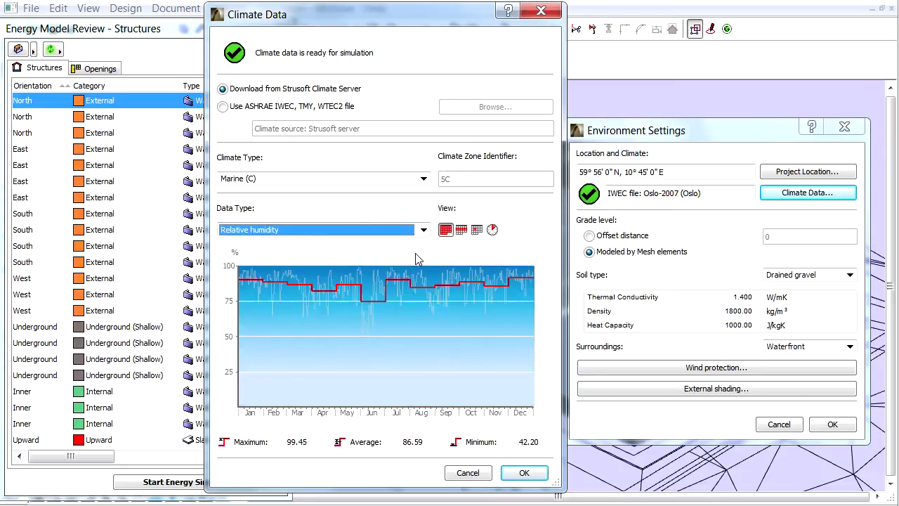
left_click(424, 233)
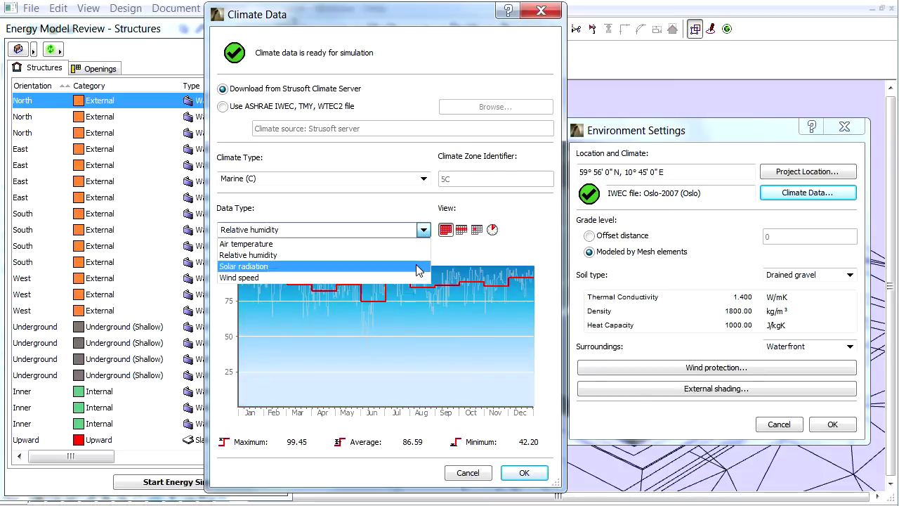
left_click(417, 266)
left_click(423, 230)
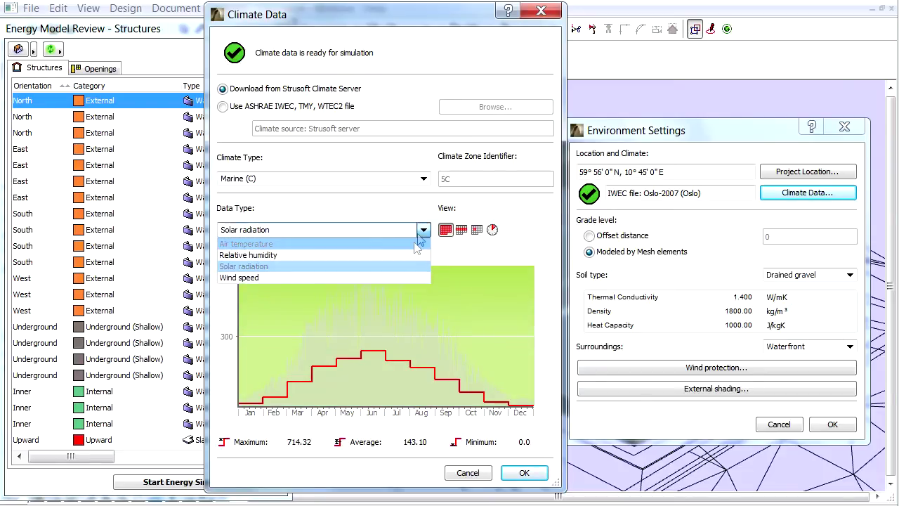
left_click(415, 278)
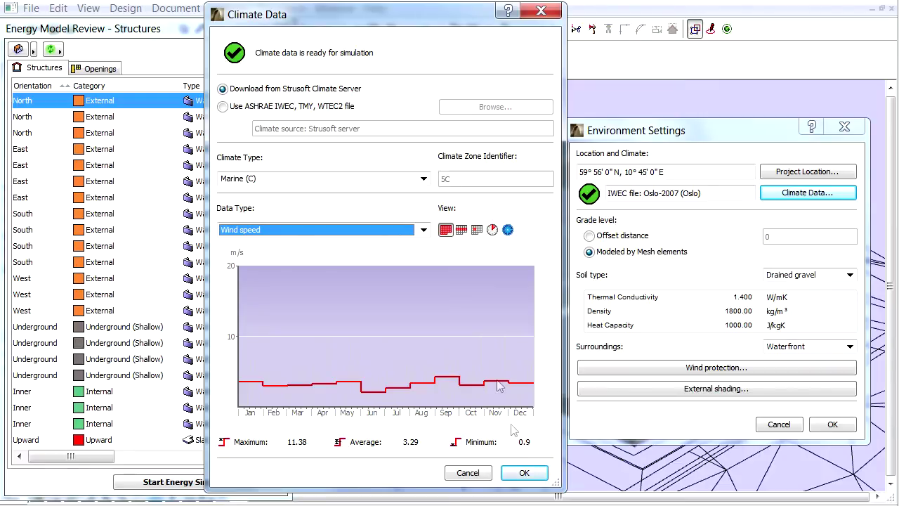
Step: Step through the wind speed views, ending on the wind rose with 0 to over 16 m/s bands
left_click(461, 231)
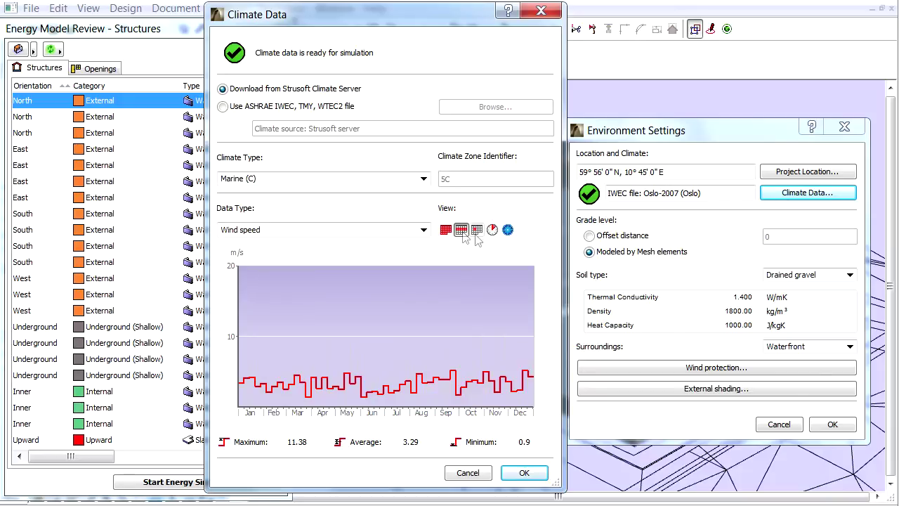
left_click(480, 232)
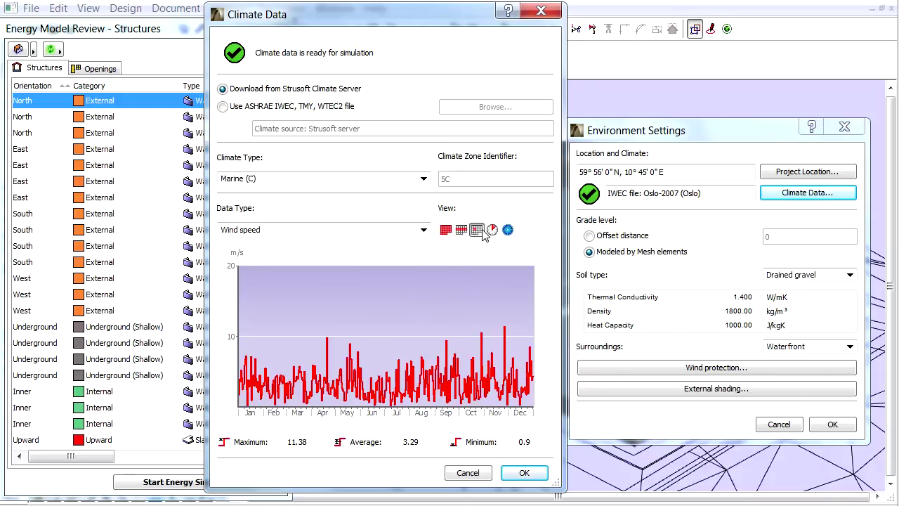
left_click(494, 233)
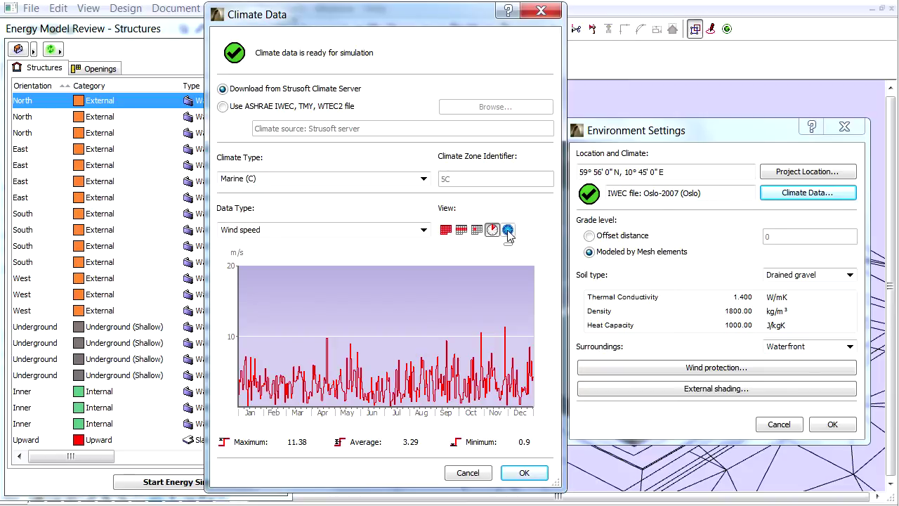
left_click(508, 231)
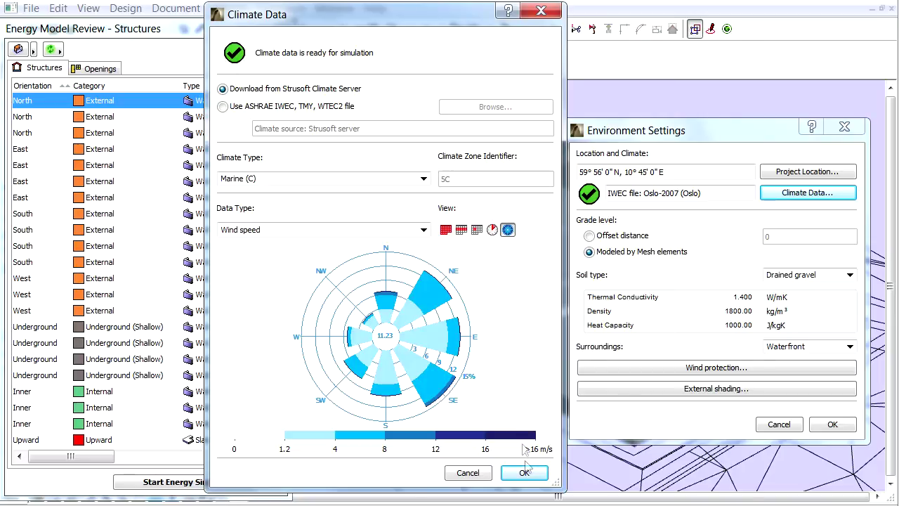
Step: Accept the Strusoft server climate data and close the Climate Data dialog
left_click(524, 472)
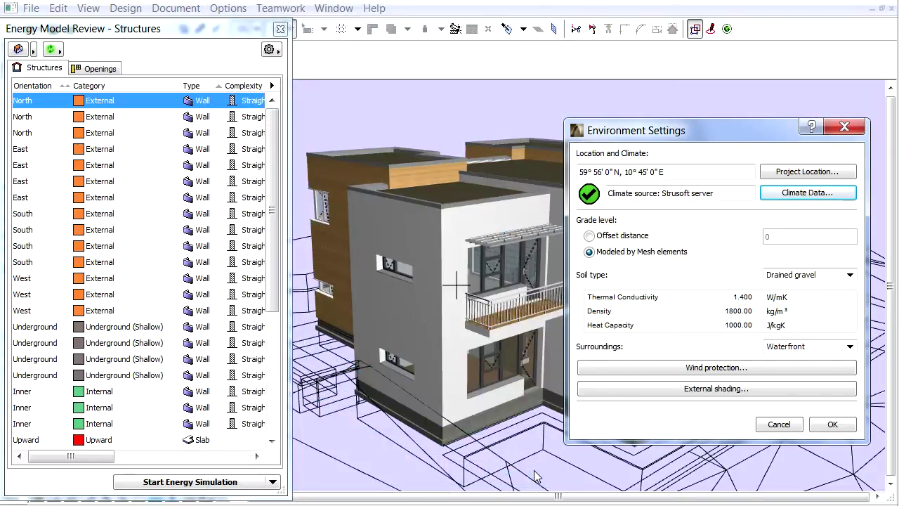